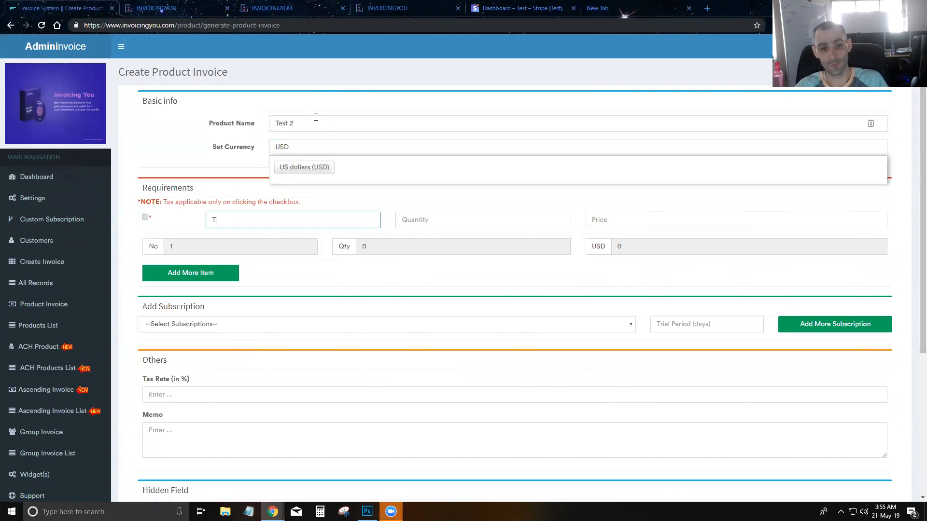
# Fill in the Test item with quantity 1, price 150 USD, tax rate 0 and memo Test
pyautogui.press('Tab')
pyautogui.write('1')
pyautogui.press('Tab')
pyautogui.write('150')
pyautogui.scroll(-1, 227, 209)
pyautogui.scroll(-4, 227, 210)
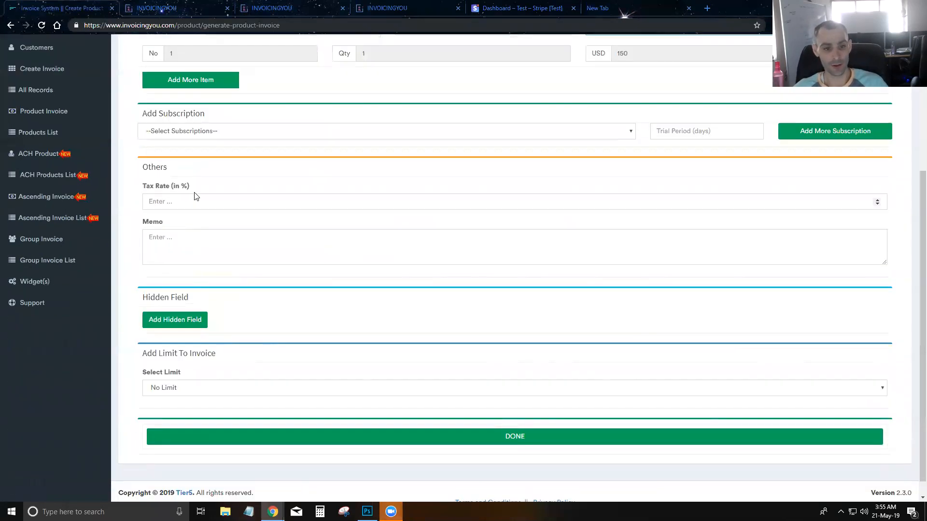
pyautogui.write('0')
pyautogui.press('Tab')
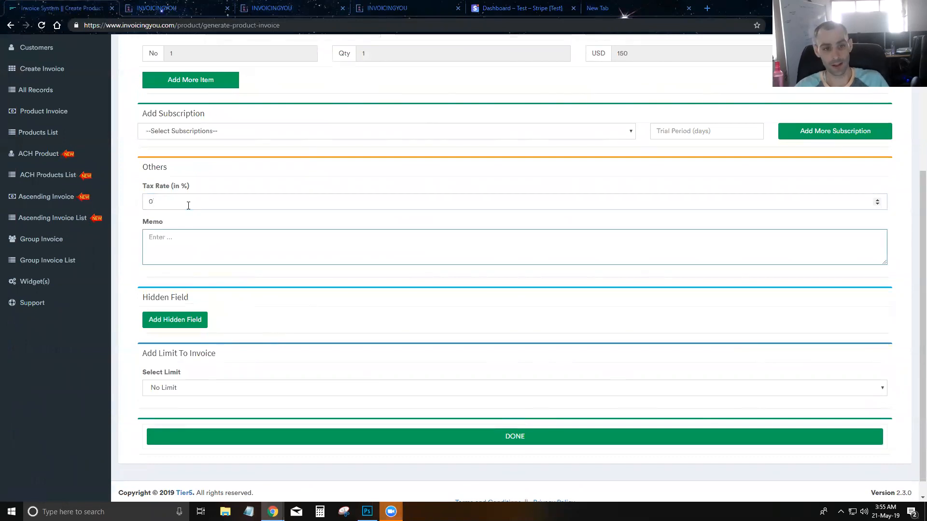
pyautogui.scroll(-1, 332, 342)
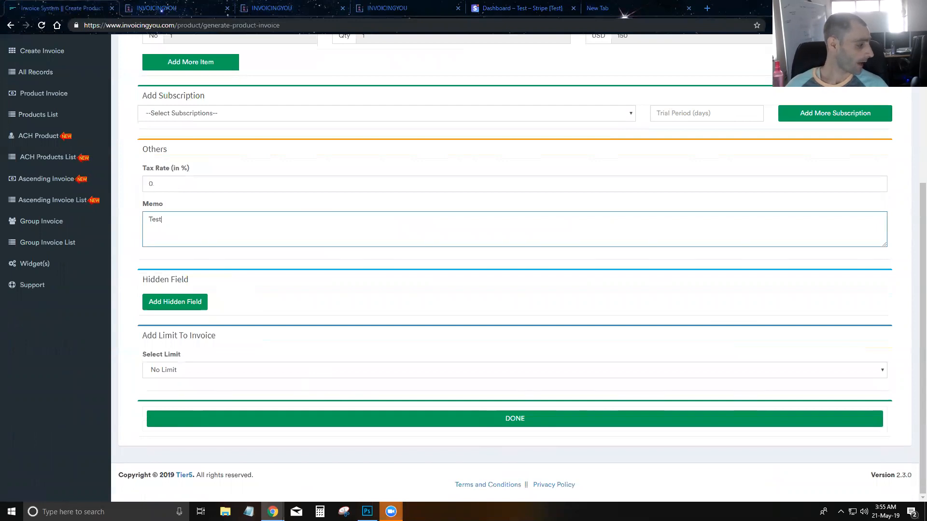
pyautogui.click(589, 357)
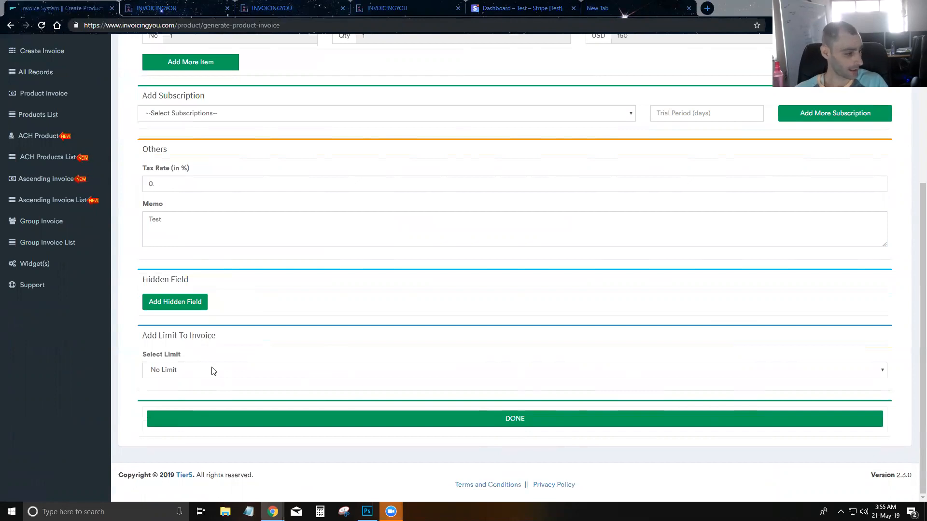
# Turn on Add Limit for the invoice and keep Add Time Limit as the limit type
pyautogui.click(266, 375)
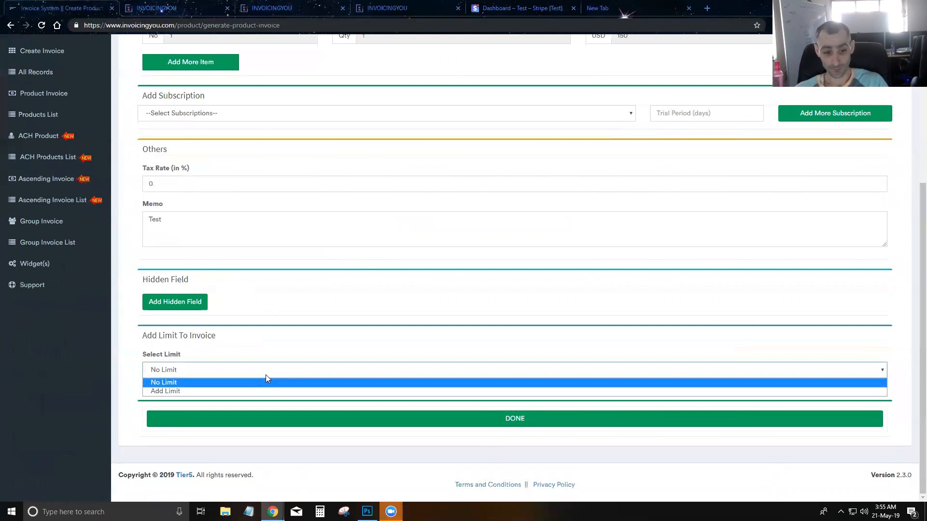
pyautogui.click(239, 392)
pyautogui.scroll(-2, 252, 357)
pyautogui.click(177, 309)
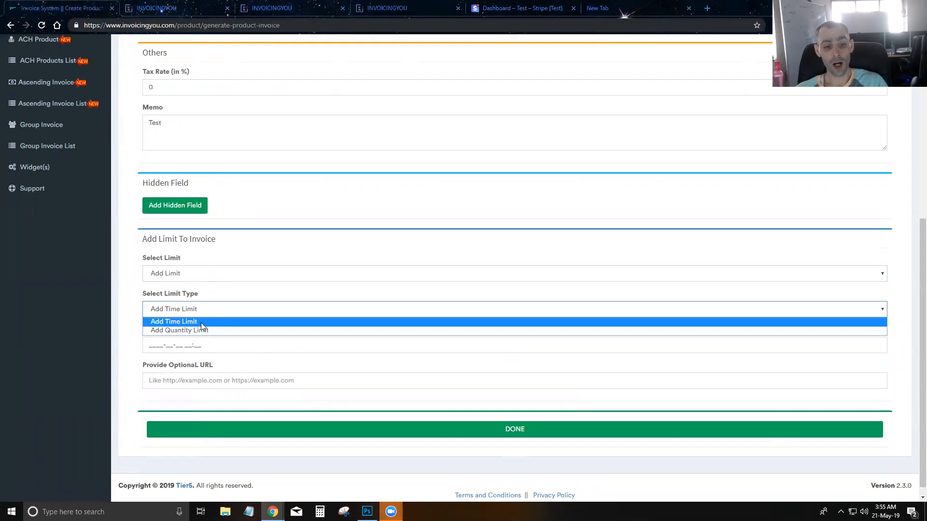
pyautogui.click(223, 292)
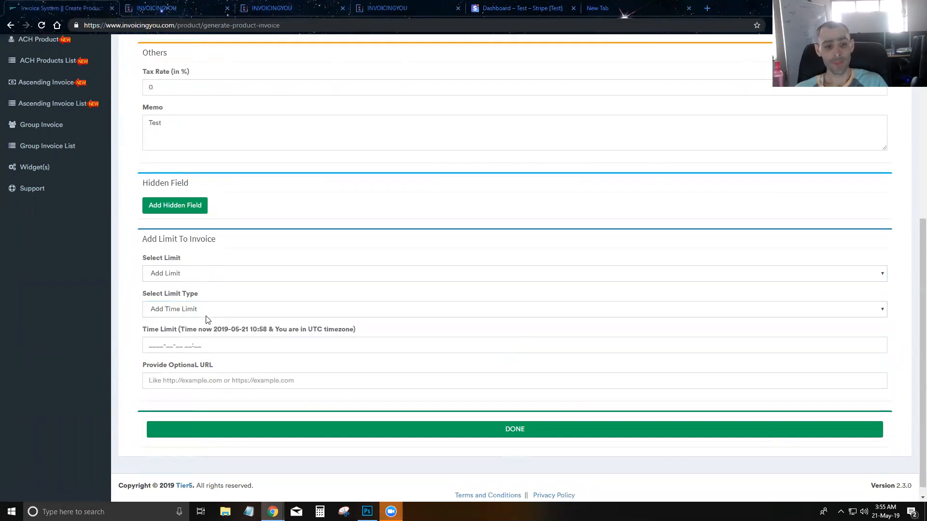
# Set the time limit to May 24, 2019 at 12:00 PM
pyautogui.click(151, 340)
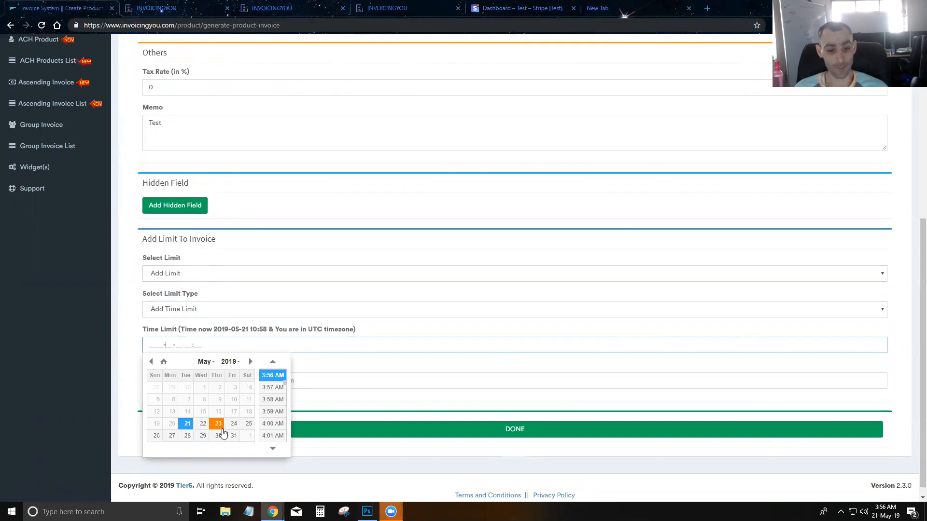
pyautogui.click(233, 425)
pyautogui.scroll(-5, 276, 403)
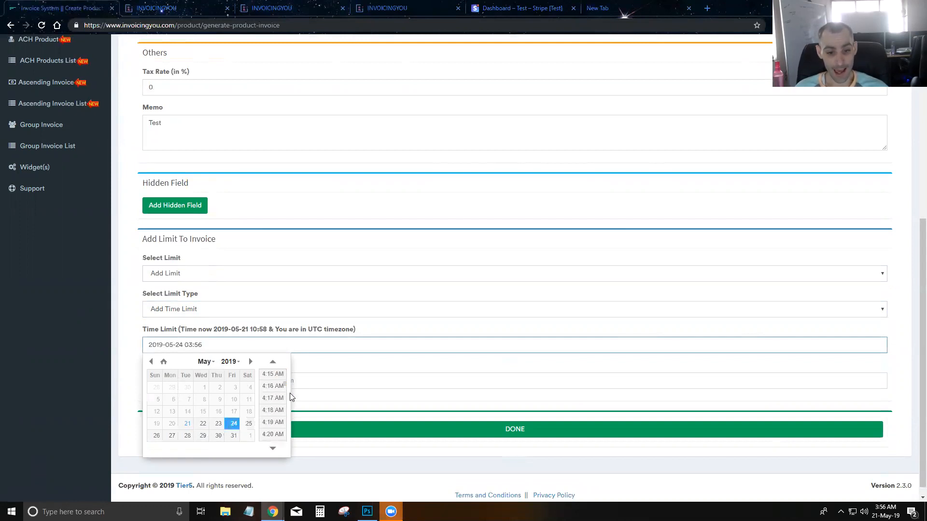
pyautogui.moveTo(284, 385)
pyautogui.mouseDown()
pyautogui.moveTo(286, 427)
pyautogui.moveTo(291, 402)
pyautogui.mouseUp()
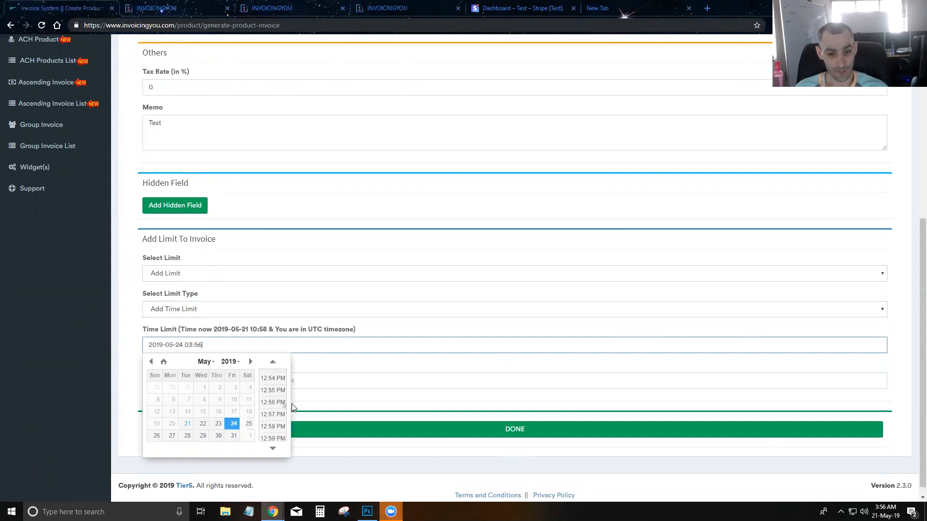
pyautogui.scroll(-5, 282, 409)
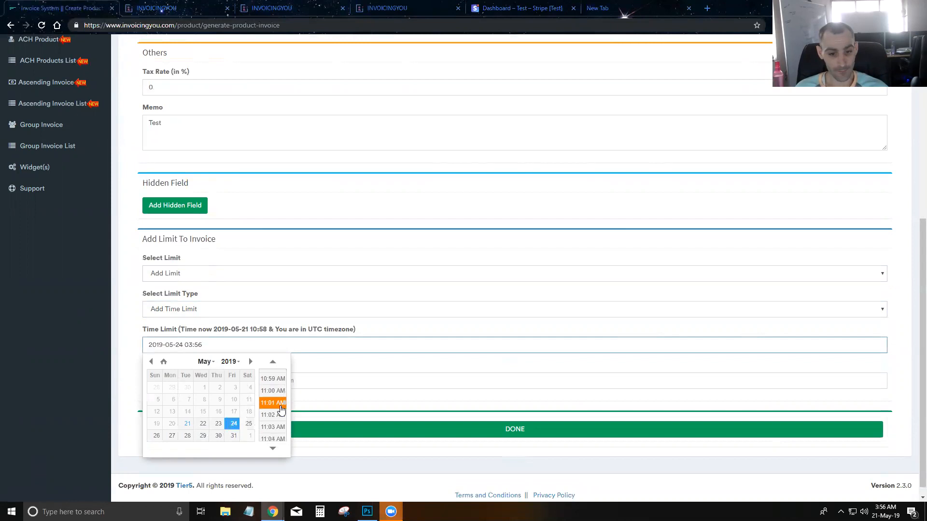
pyautogui.scroll(-6, 279, 409)
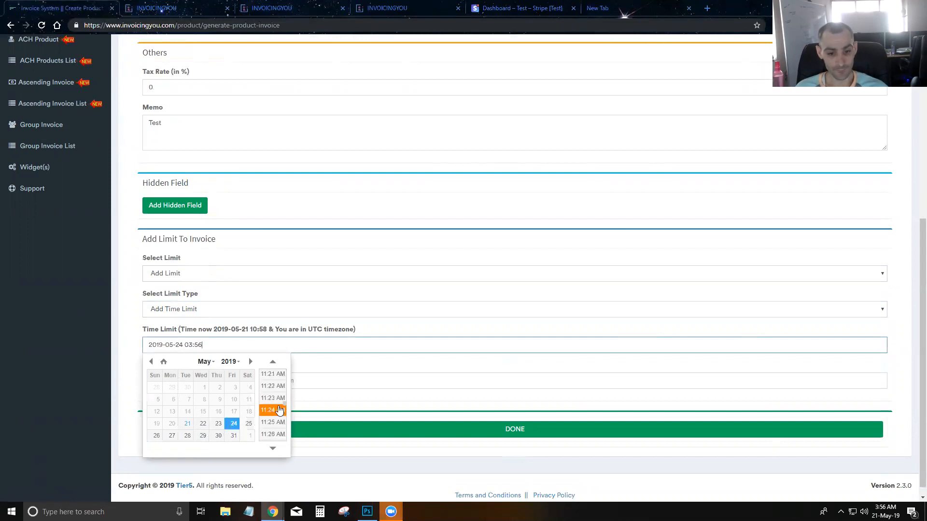
pyautogui.scroll(-3, 276, 412)
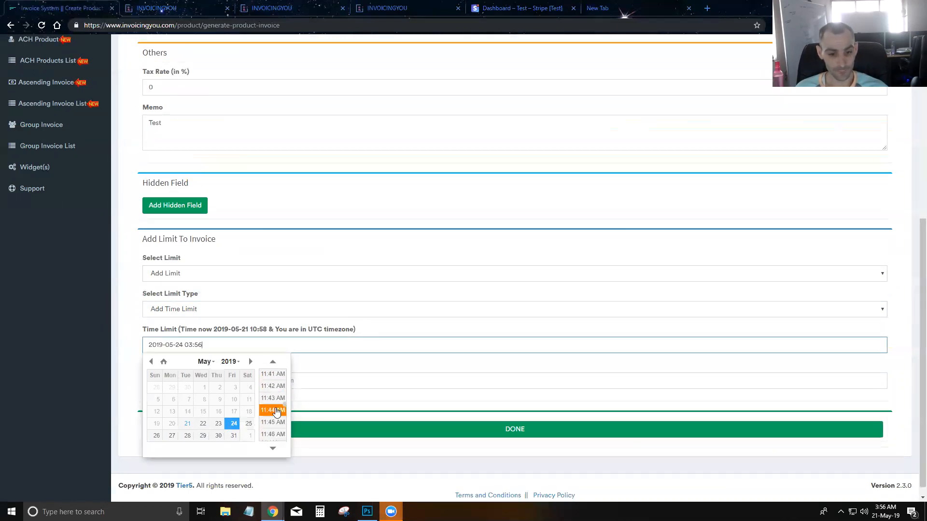
pyautogui.scroll(-2, 277, 411)
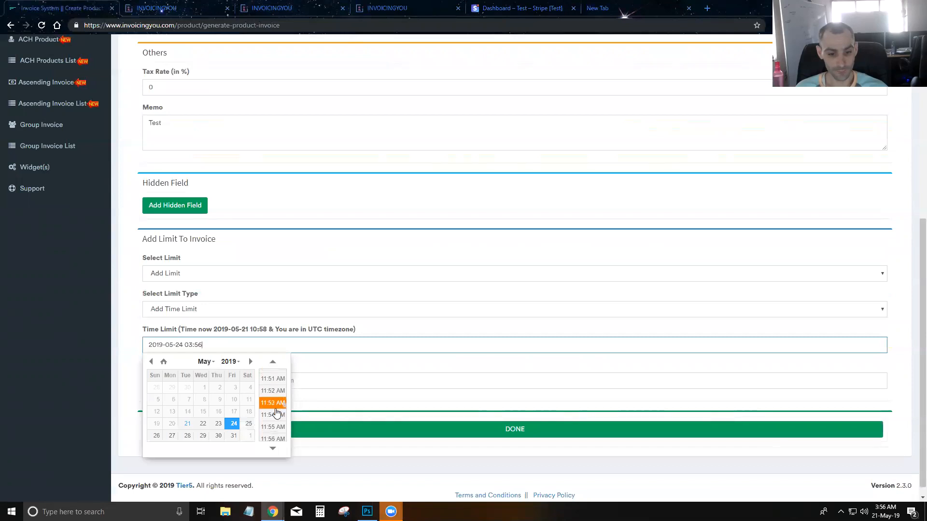
pyautogui.scroll(-1, 280, 418)
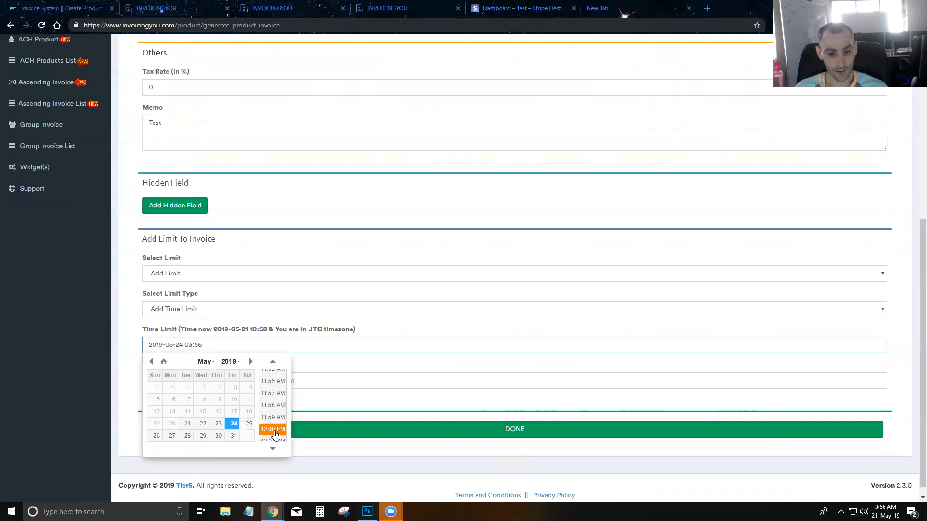
pyautogui.click(273, 431)
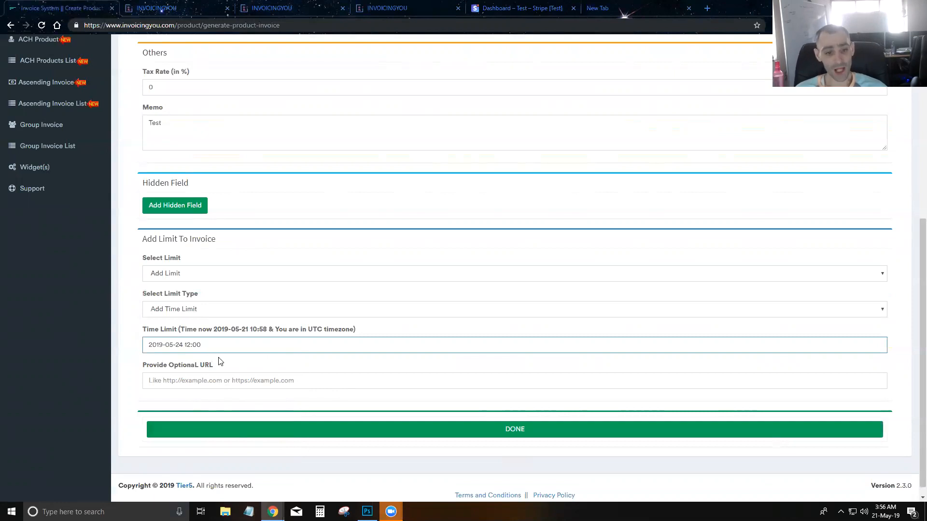
pyautogui.click(233, 376)
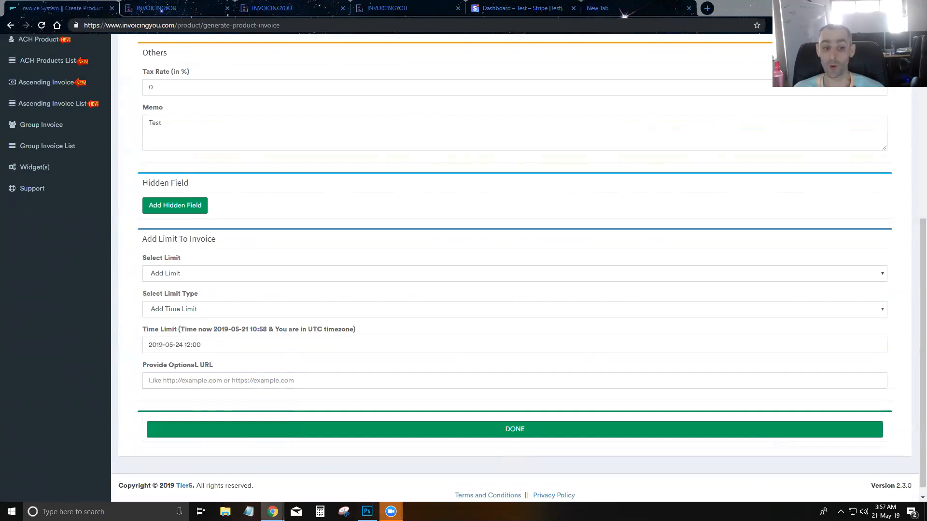
pyautogui.click(215, 377)
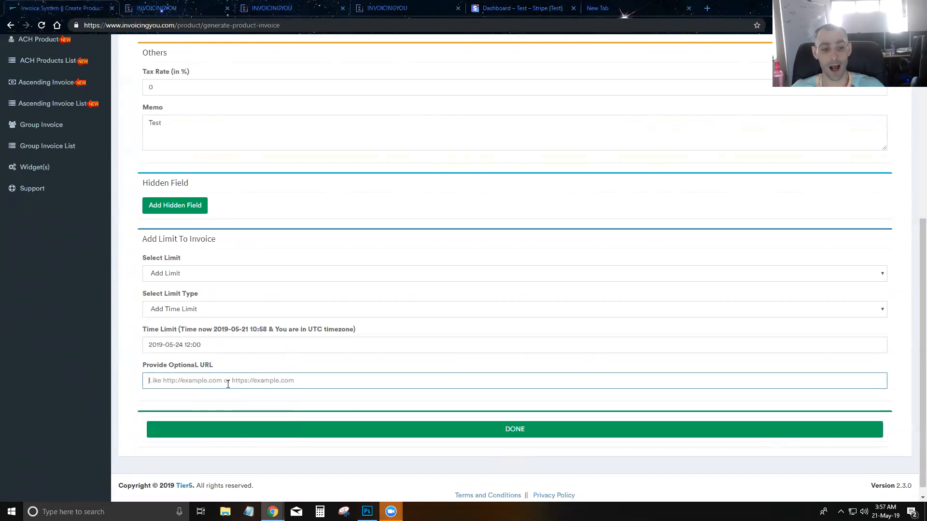
# Change the limit to a quantity limit of 1, then open the Products List in a new tab
pyautogui.click(201, 313)
pyautogui.click(194, 330)
pyautogui.click(200, 344)
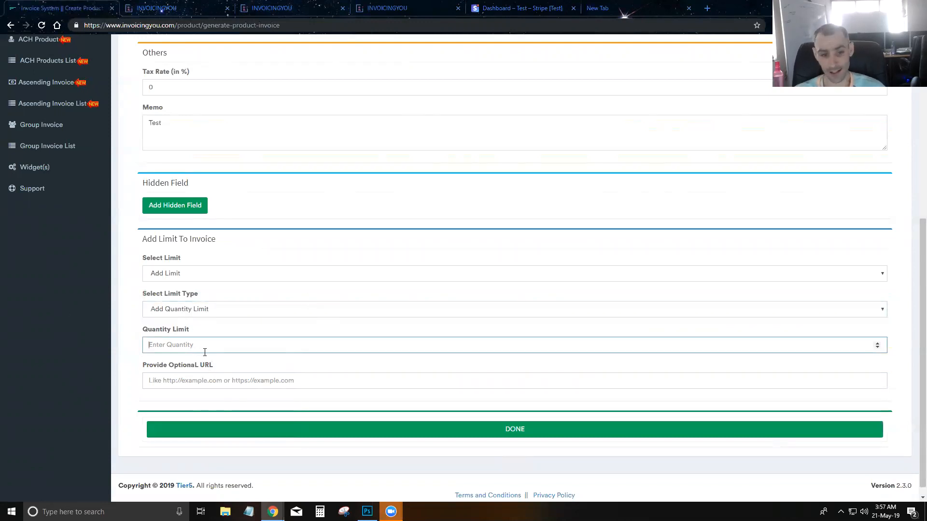
pyautogui.write('1')
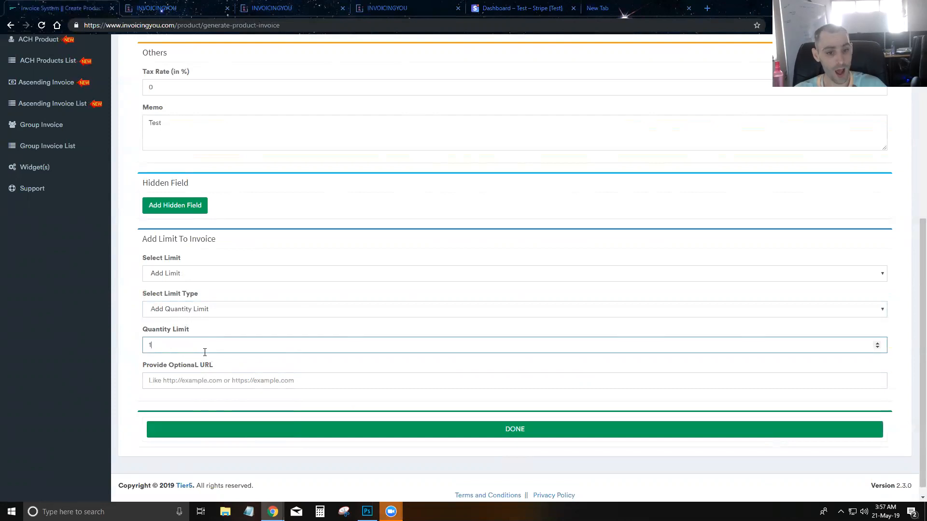
pyautogui.scroll(5, 38, 208)
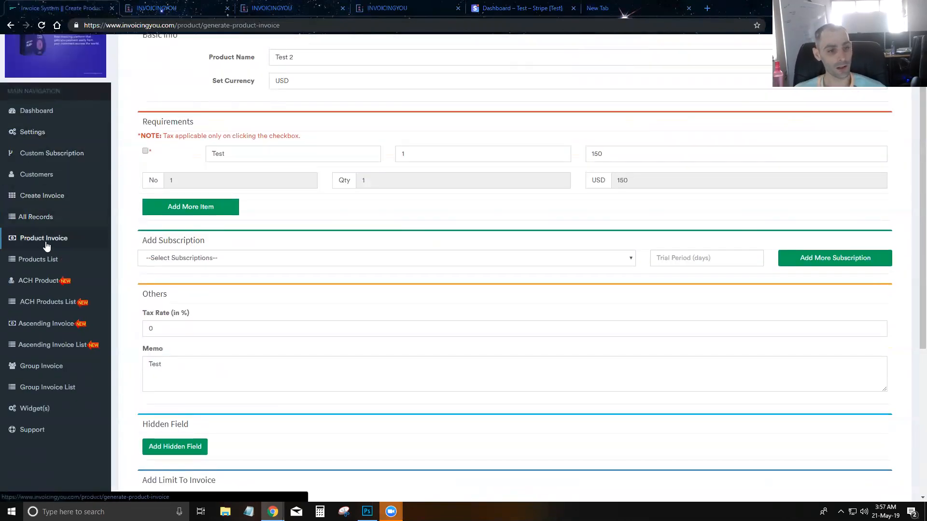
pyautogui.rightClick(38, 261)
pyautogui.click(57, 268)
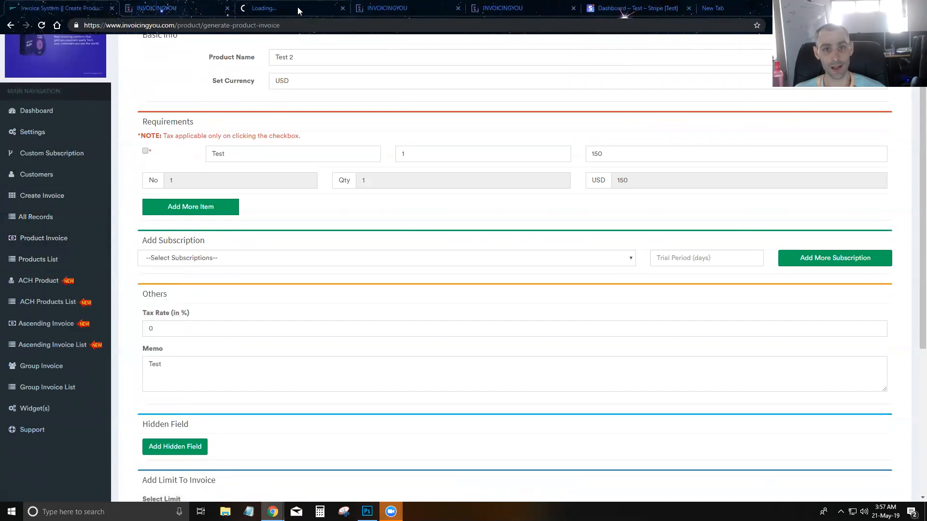
# Close the leftover paid and old invoice tabs and return to the admin product list
pyautogui.click(507, 10)
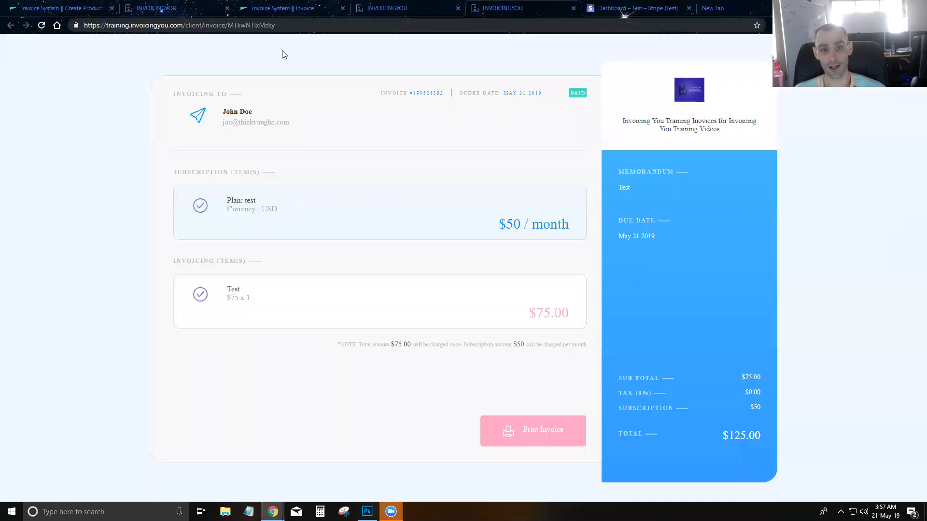
pyautogui.click(574, 9)
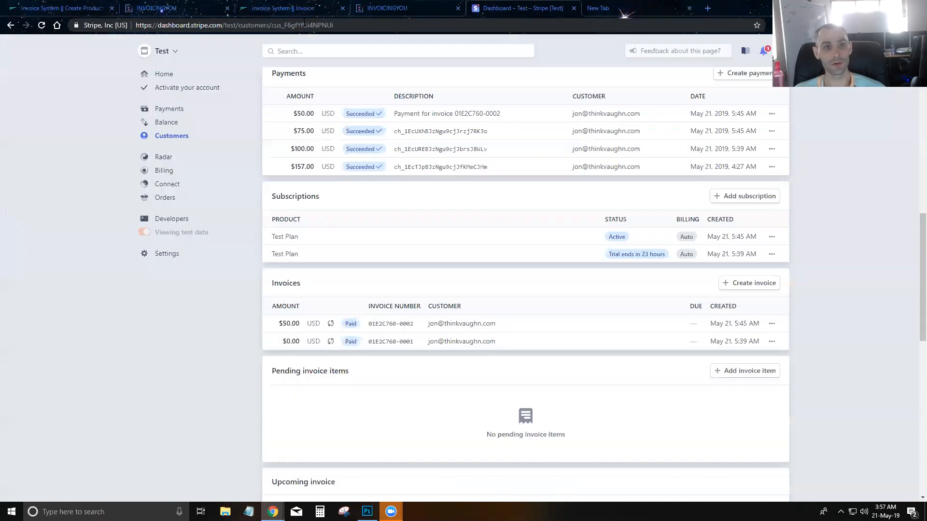
pyautogui.click(227, 8)
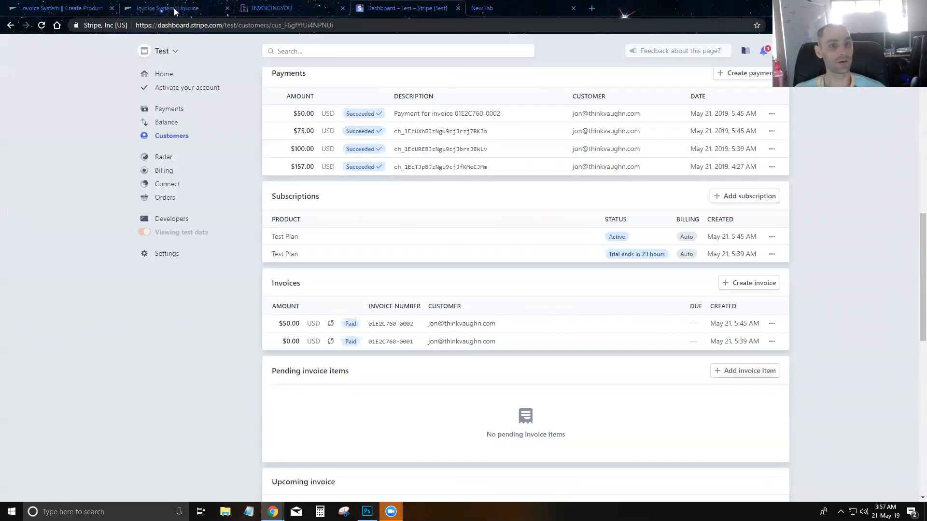
pyautogui.click(172, 9)
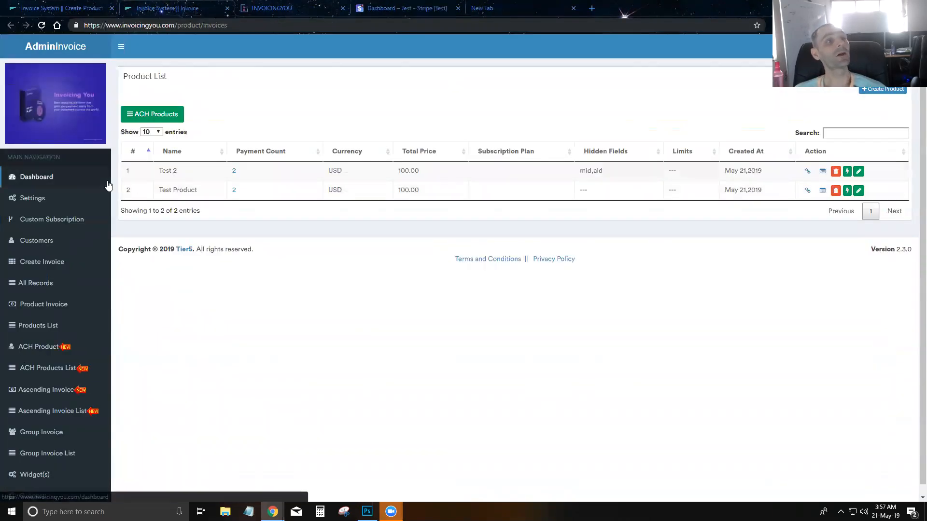
# Reload the product list and copy Test Product's client invoice link
pyautogui.click(51, 329)
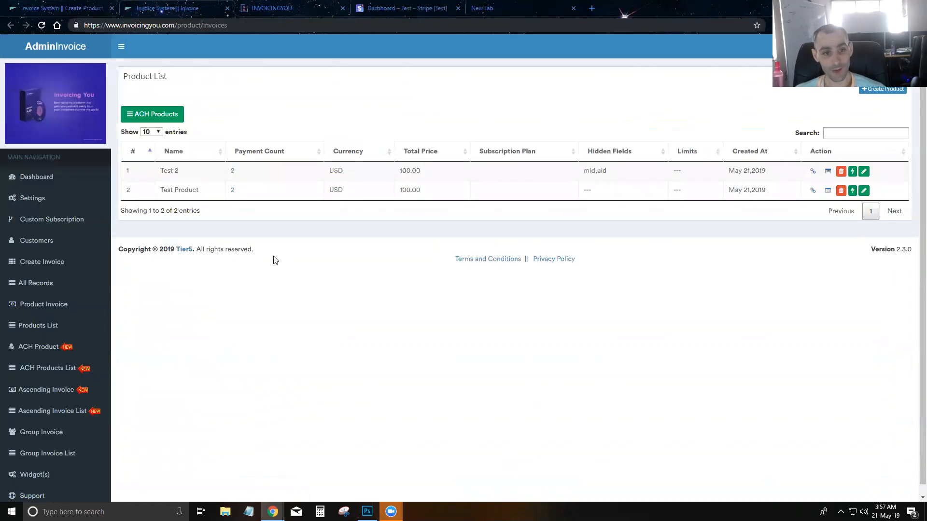
pyautogui.click(813, 193)
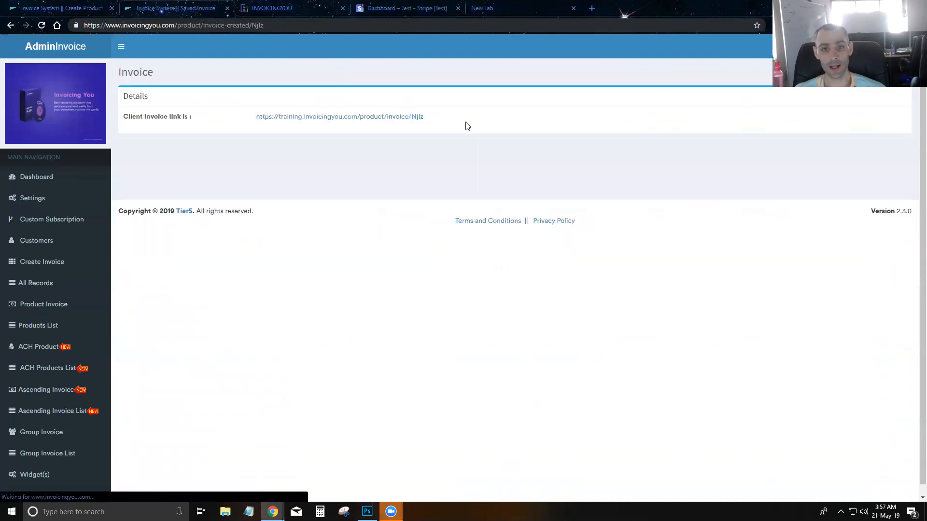
pyautogui.moveTo(439, 120); pyautogui.dragTo(254, 118)
pyautogui.hotkey('ctrl', 'c')
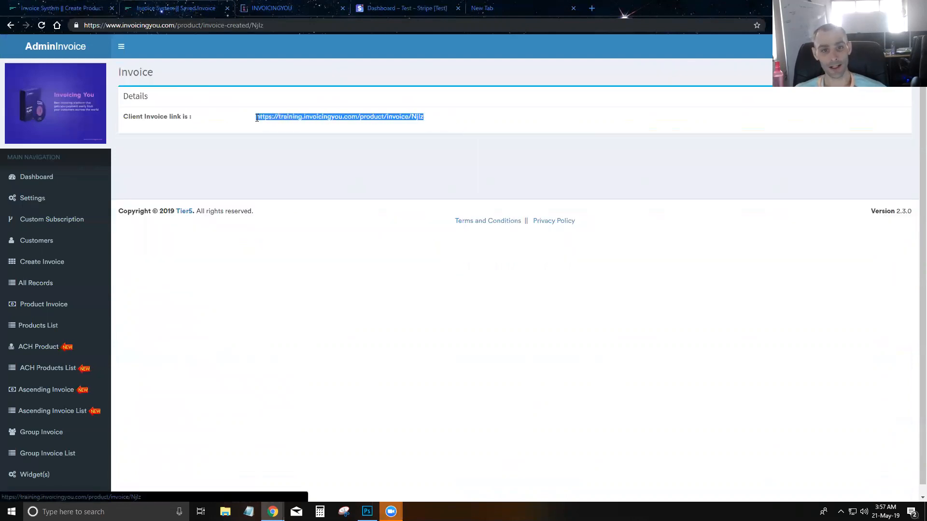
# Paste the Test Product client invoice link into the Test 2 form's optional URL field
pyautogui.click(63, 8)
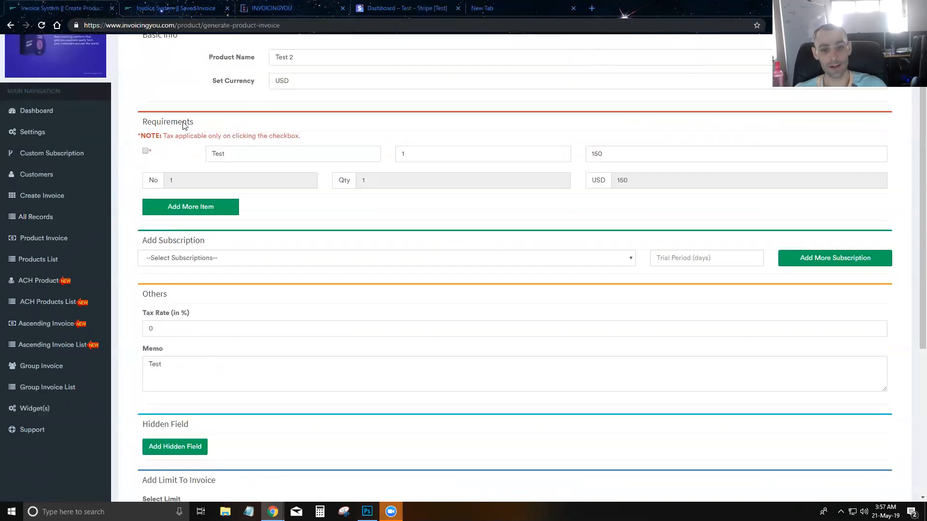
pyautogui.scroll(-3, 157, 435)
pyautogui.scroll(5, 249, 371)
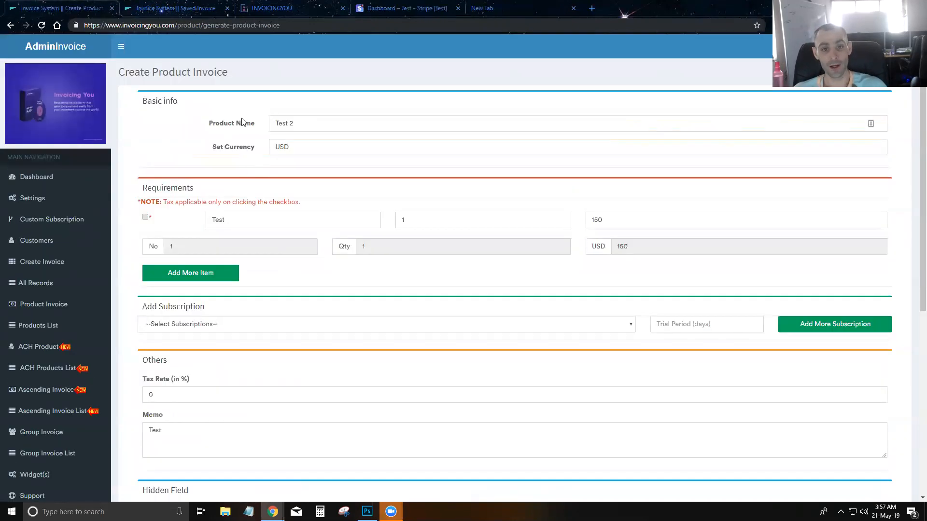
pyautogui.moveTo(311, 123); pyautogui.dragTo(240, 127)
pyautogui.scroll(-4, 182, 200)
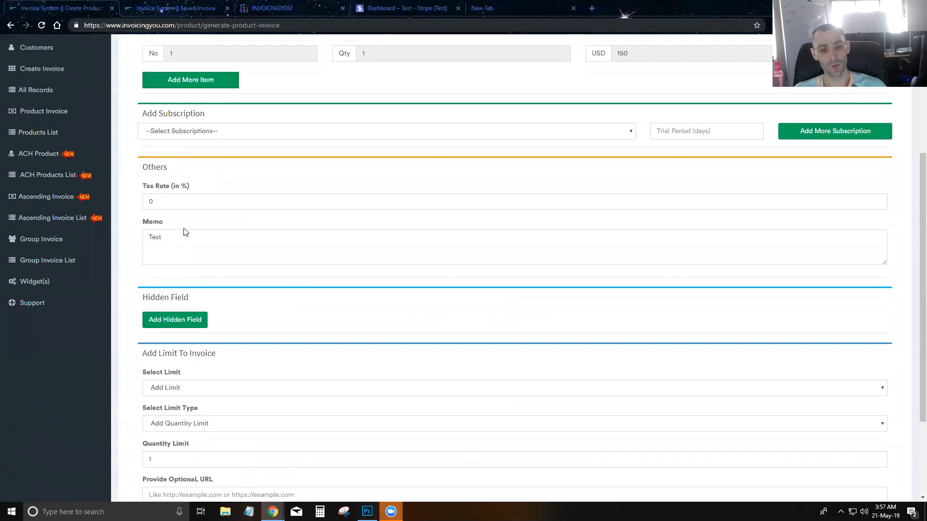
pyautogui.scroll(-3, 198, 357)
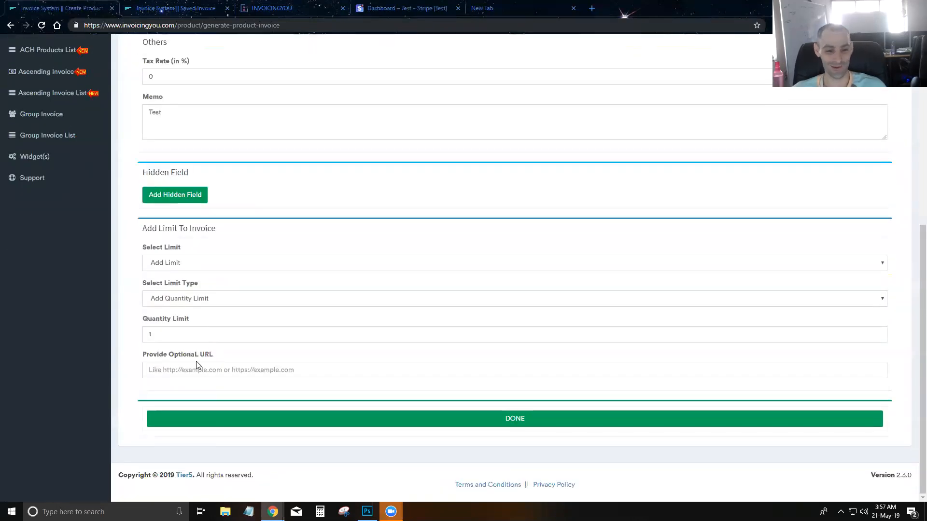
pyautogui.click(215, 367)
pyautogui.hotkey('ctrl', 'v')
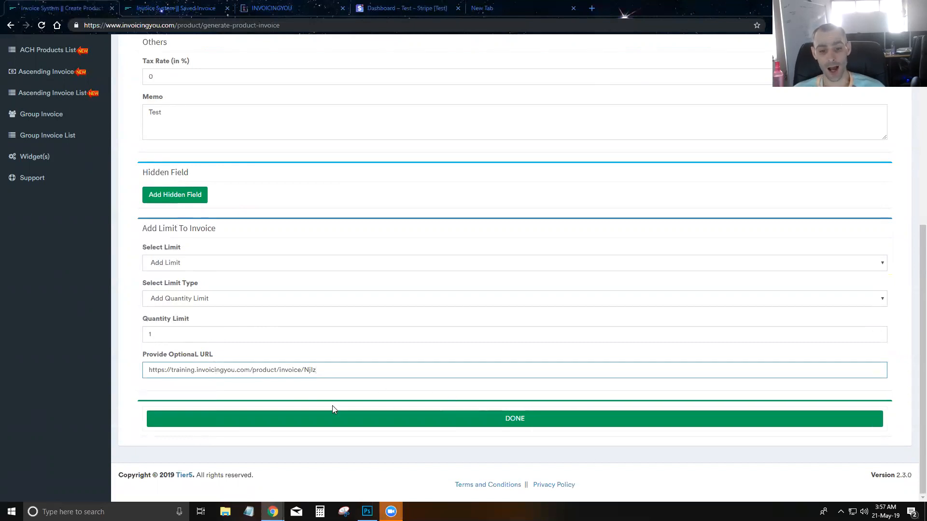
# Confirm the quantity limit is 1 and review the pasted redirect URL
pyautogui.scroll(2, 473, 419)
pyautogui.scroll(-2, 338, 358)
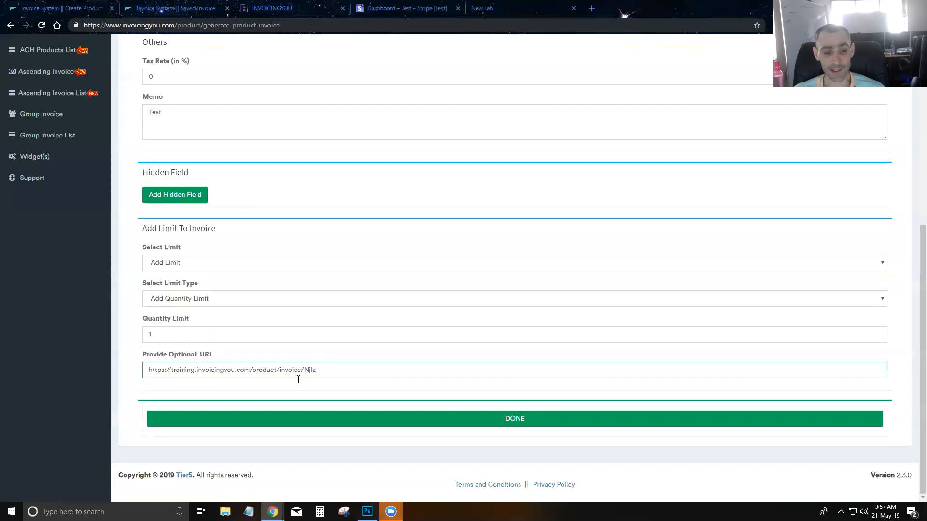
pyautogui.scroll(6, 296, 385)
pyautogui.scroll(-6, 300, 381)
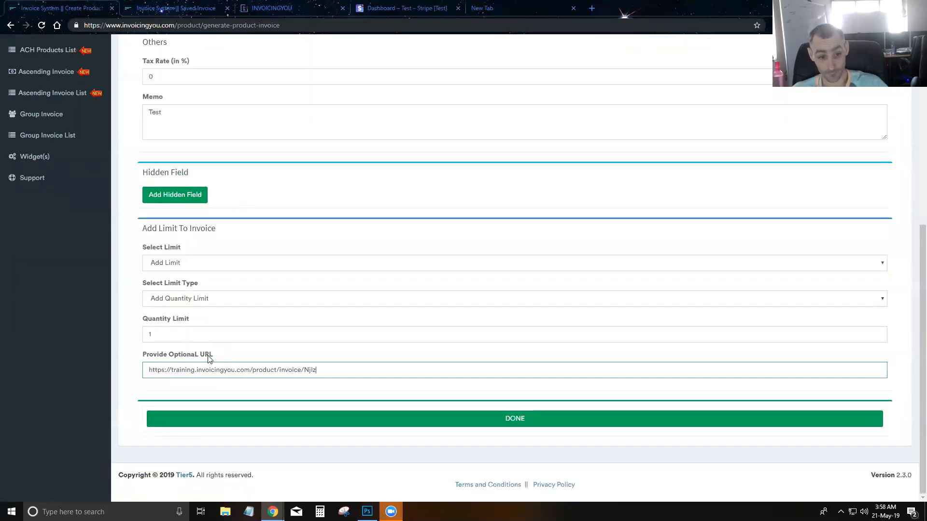
pyautogui.click(191, 335)
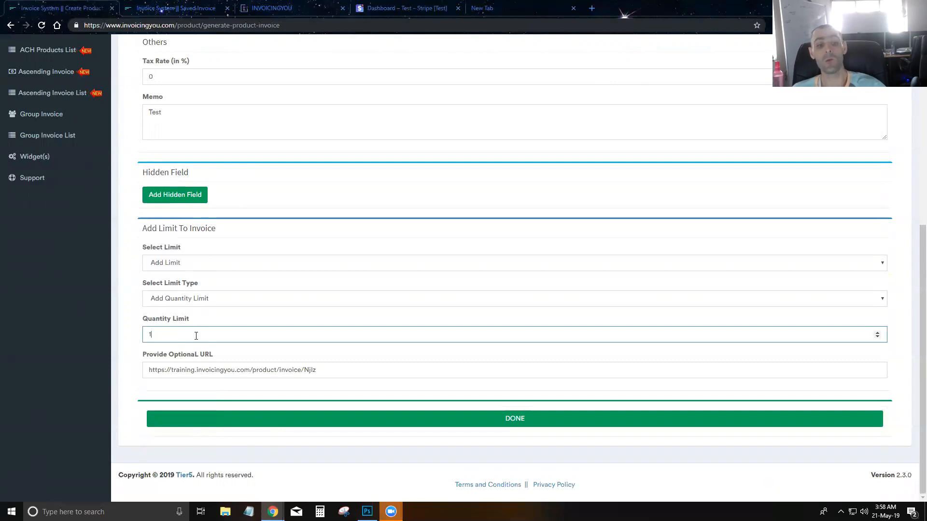
pyautogui.tripleClick(244, 371)
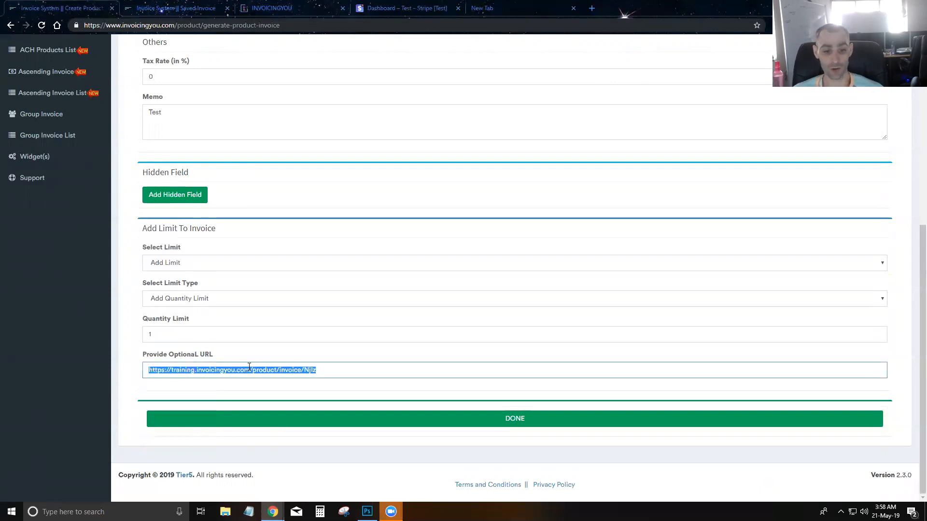
pyautogui.scroll(7, 285, 359)
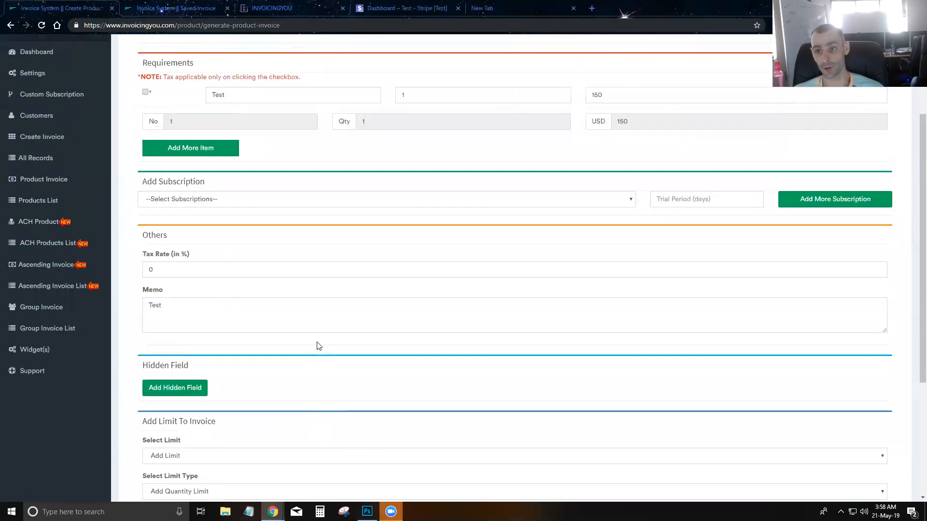
pyautogui.scroll(-7, 317, 346)
# Save the limited Test 2 invoice and open its new client invoice link in a new tab
pyautogui.click(525, 419)
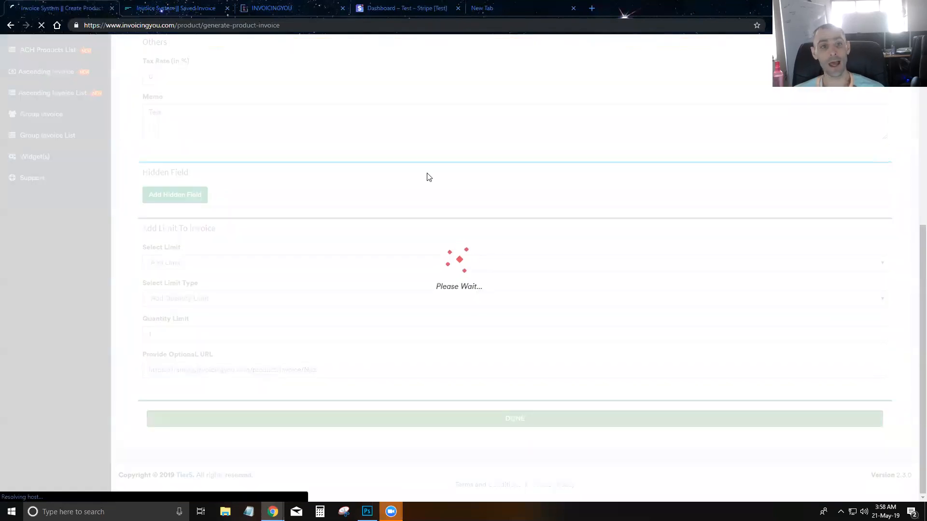
pyautogui.click(341, 8)
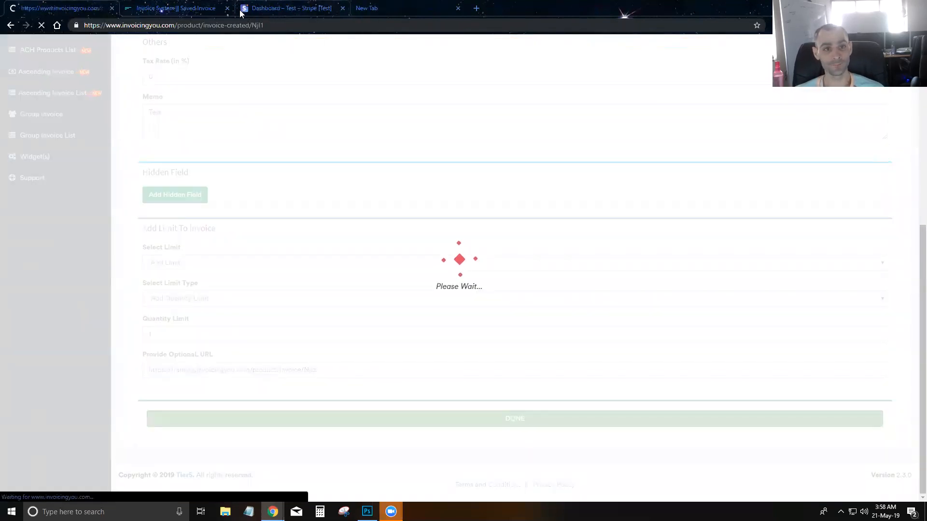
pyautogui.click(228, 8)
pyautogui.rightClick(310, 118)
pyautogui.click(333, 125)
pyautogui.click(178, 9)
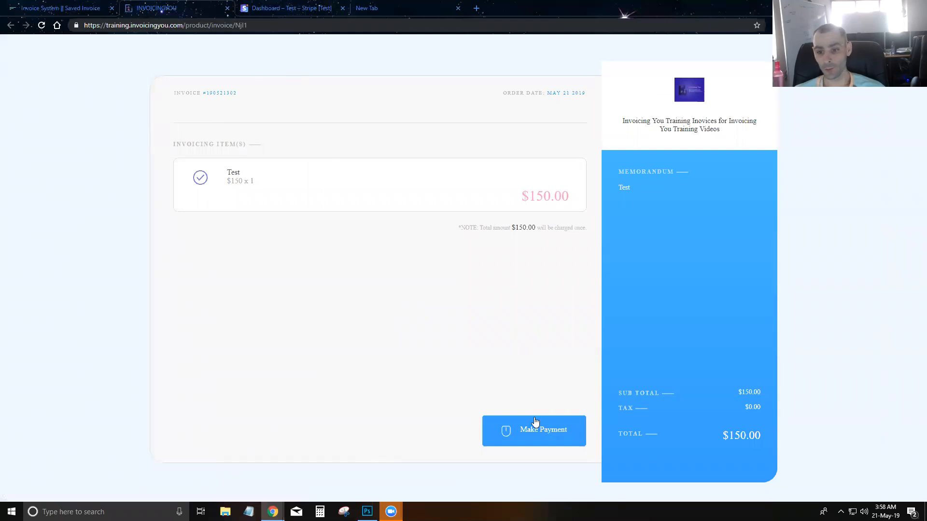
# Pay the $150.00 invoice through Stripe with the buyer's e-mail and a test card
pyautogui.click(533, 433)
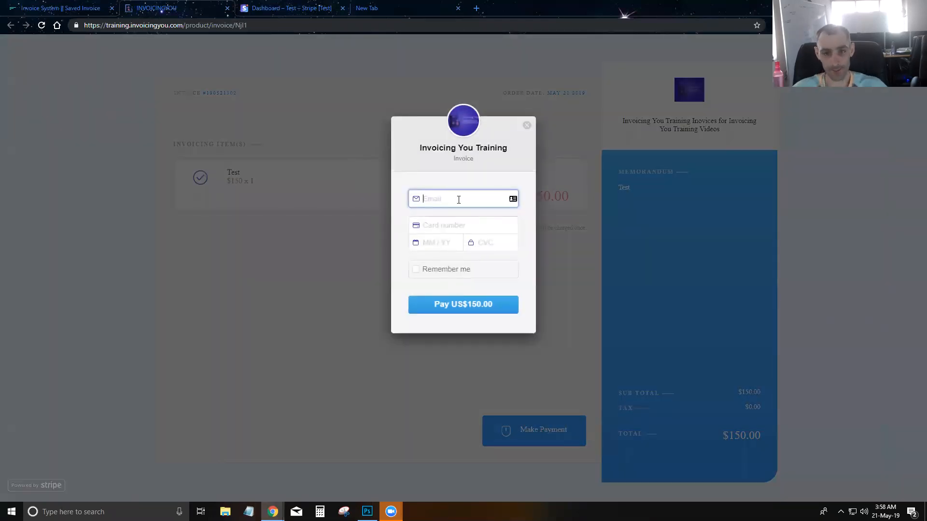
pyautogui.press('Tab')
pyautogui.write('42')
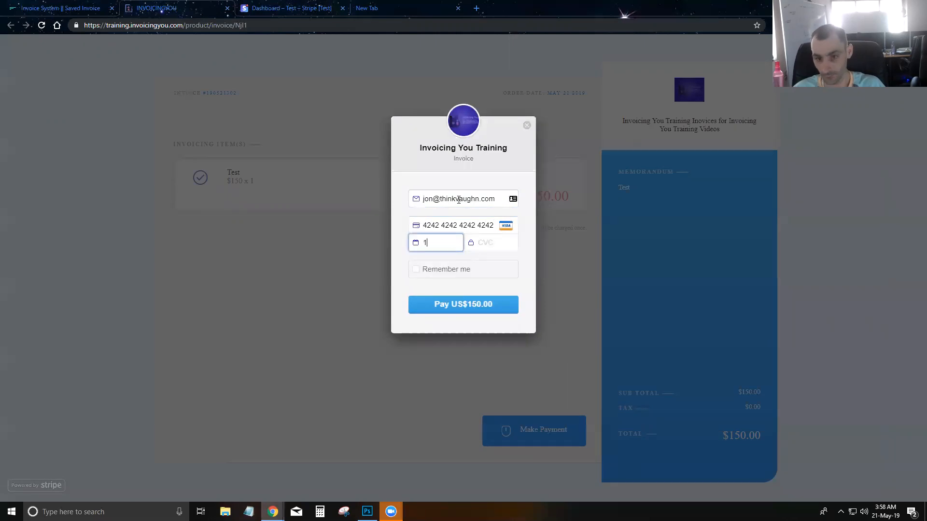
pyautogui.write('123')
pyautogui.click(494, 300)
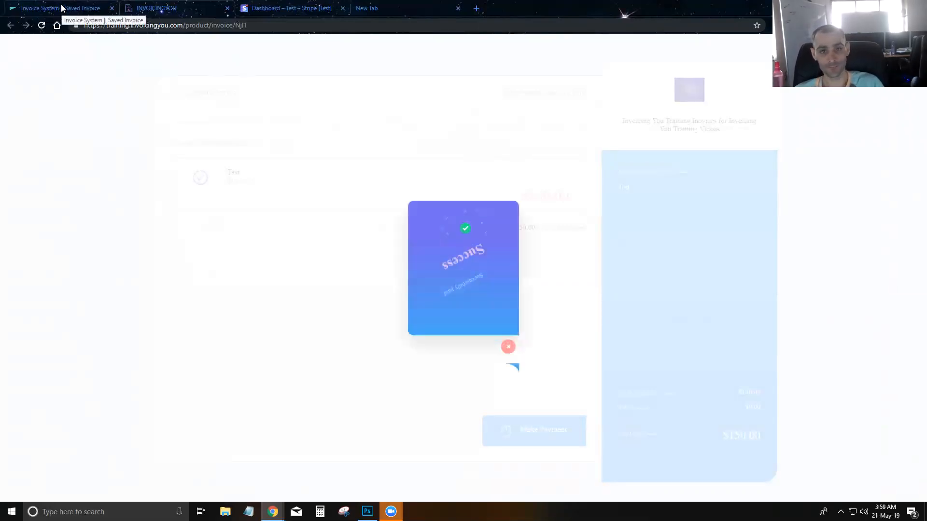
pyautogui.click(542, 405)
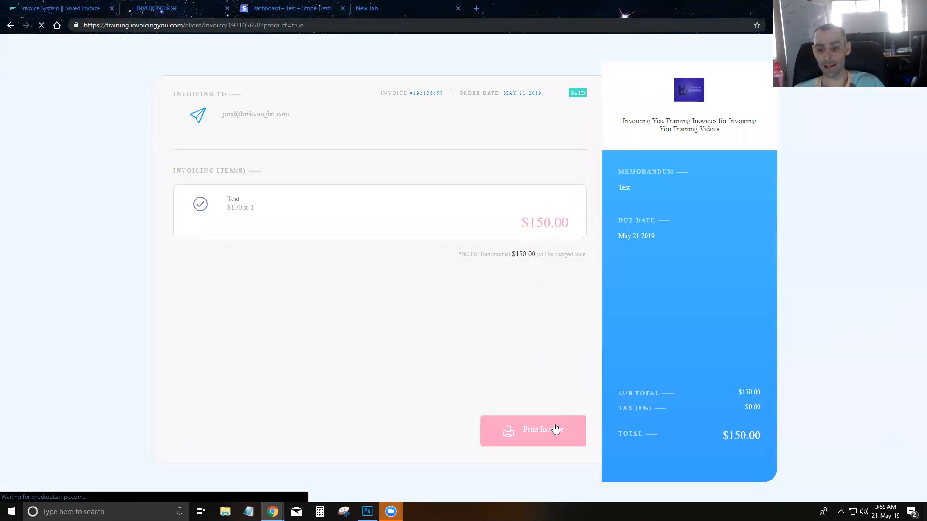
# Close the paid invoice page and reopen the client invoice link in a new tab
pyautogui.click(227, 8)
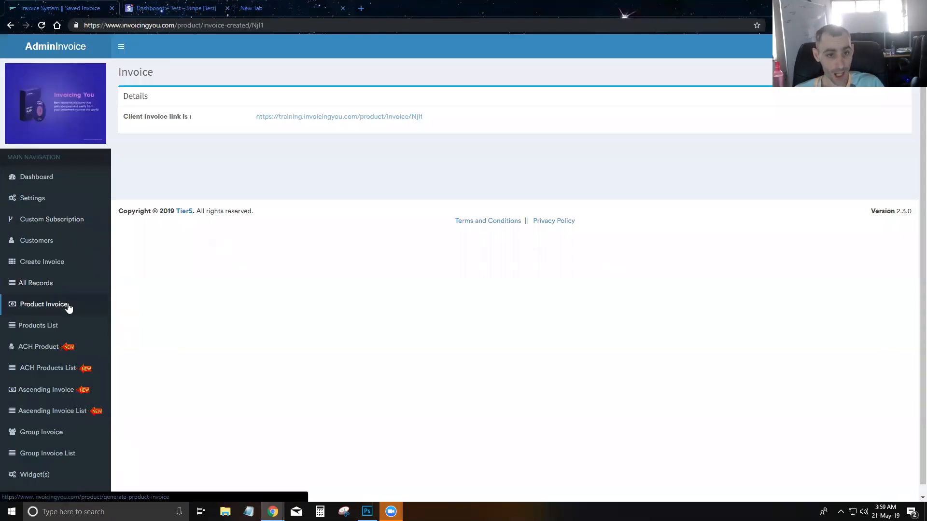
pyautogui.rightClick(313, 117)
pyautogui.click(333, 126)
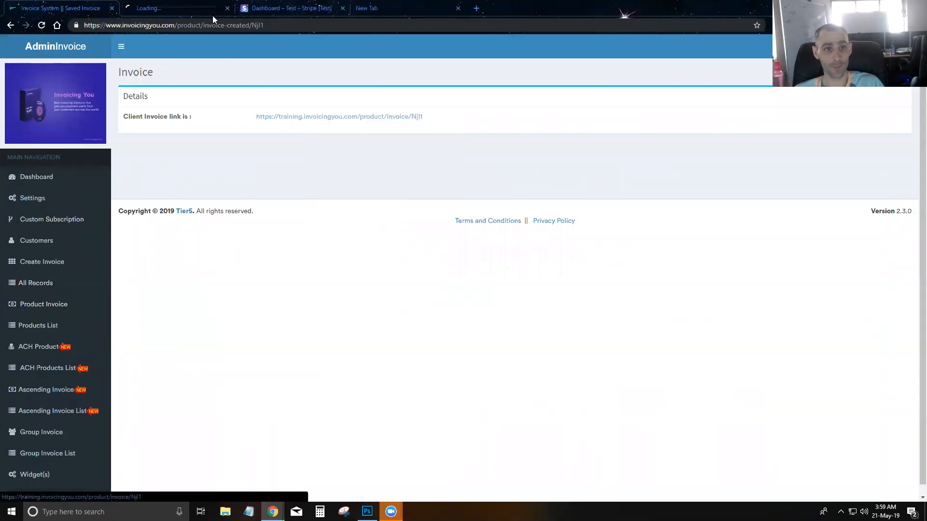
pyautogui.hotkey('ctrl', 'Tab')
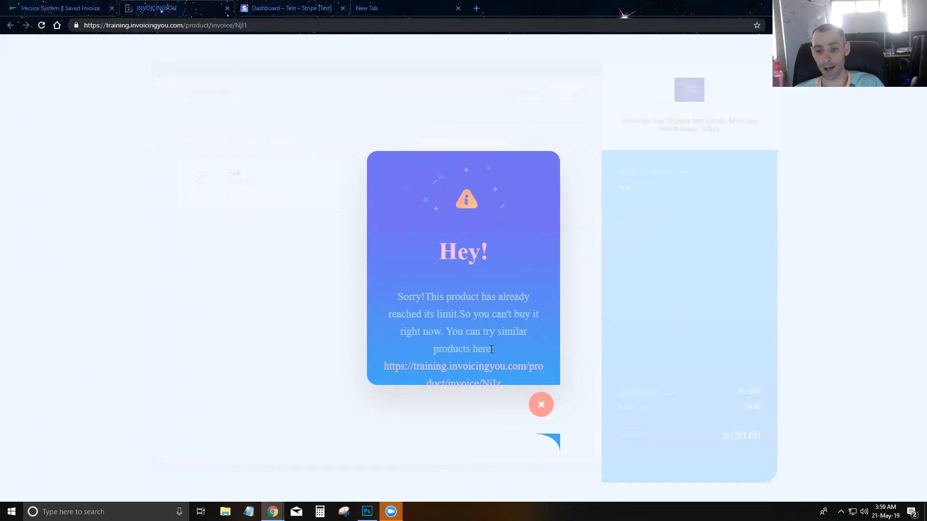
# Follow the popup's suggested Some Test $100.00 link, then go back to the admin Invoice details page
pyautogui.click(461, 369)
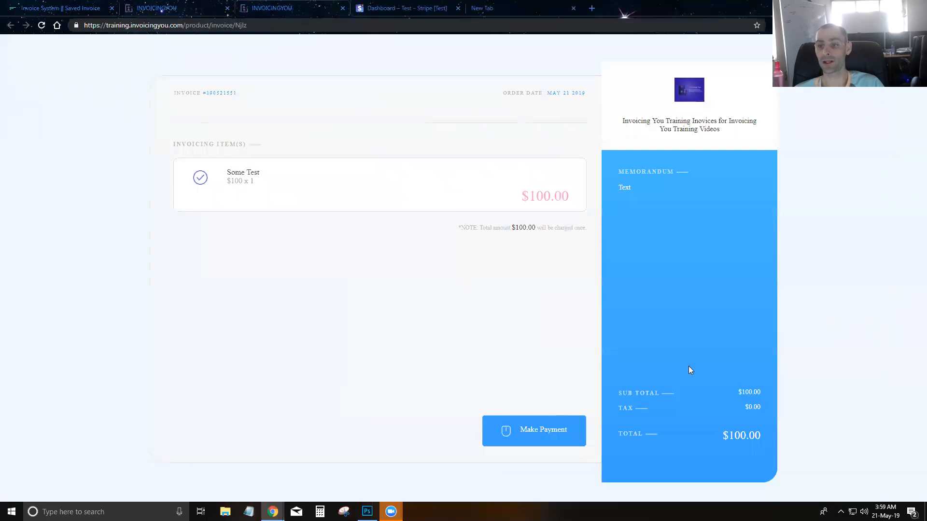
pyautogui.click(174, 6)
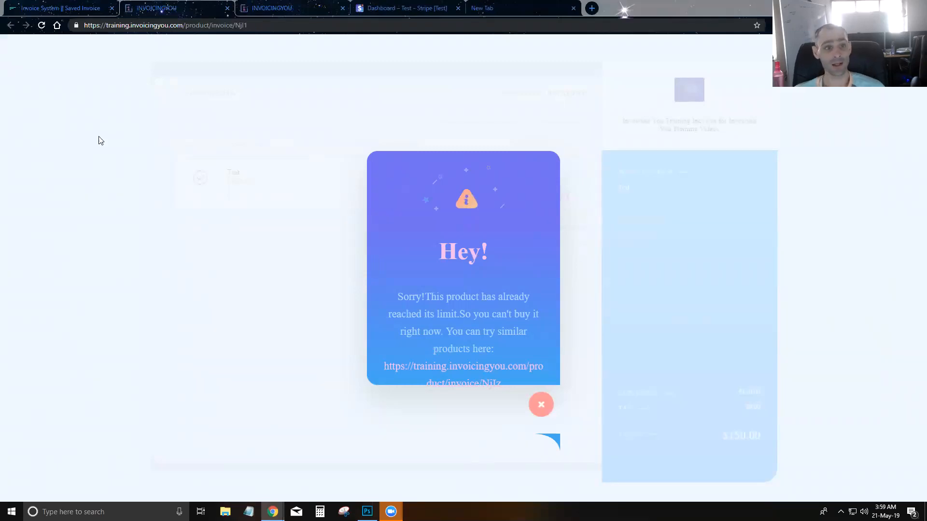
pyautogui.click(69, 4)
pyautogui.scroll(-1, 28, 455)
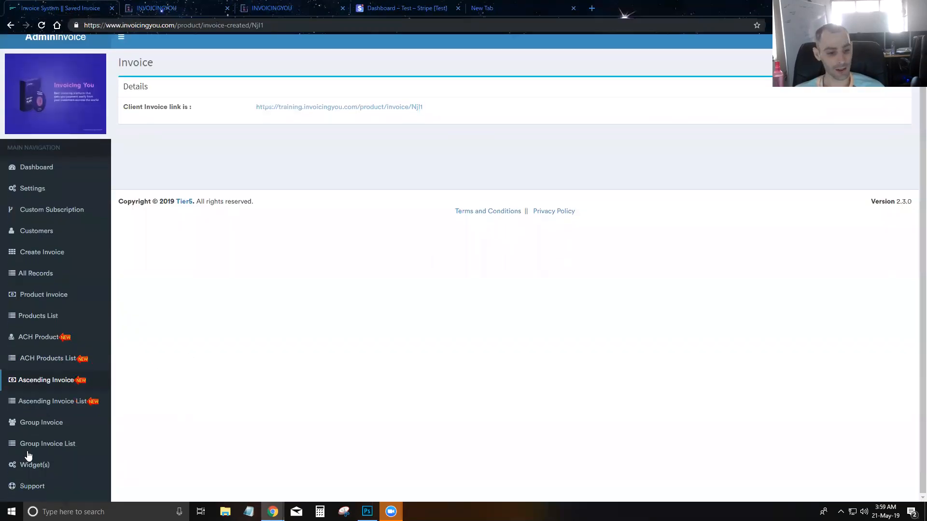
# Open the Support page and bring up the public roadmap of feature requests
pyautogui.click(22, 486)
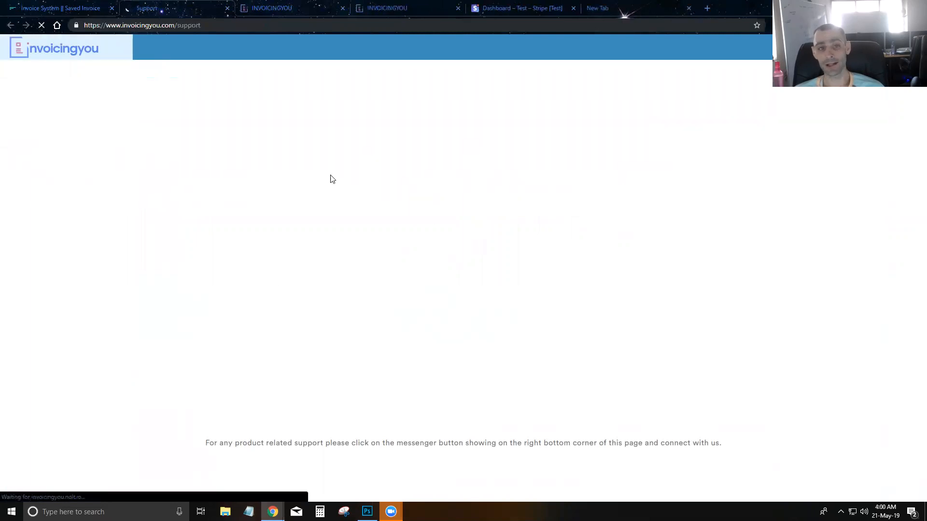
pyautogui.scroll(-8, 765, 294)
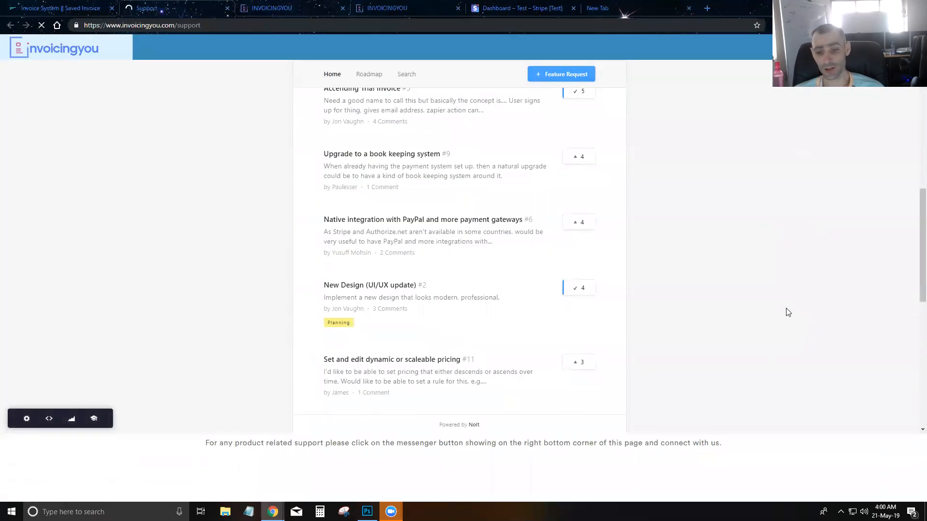
pyautogui.scroll(-10, 834, 400)
pyautogui.scroll(6, 609, 266)
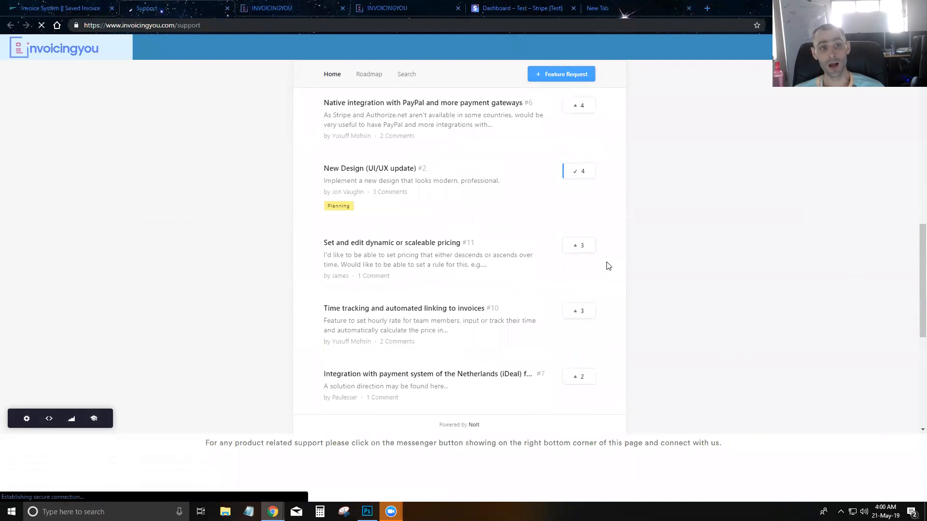
pyautogui.scroll(10, 608, 266)
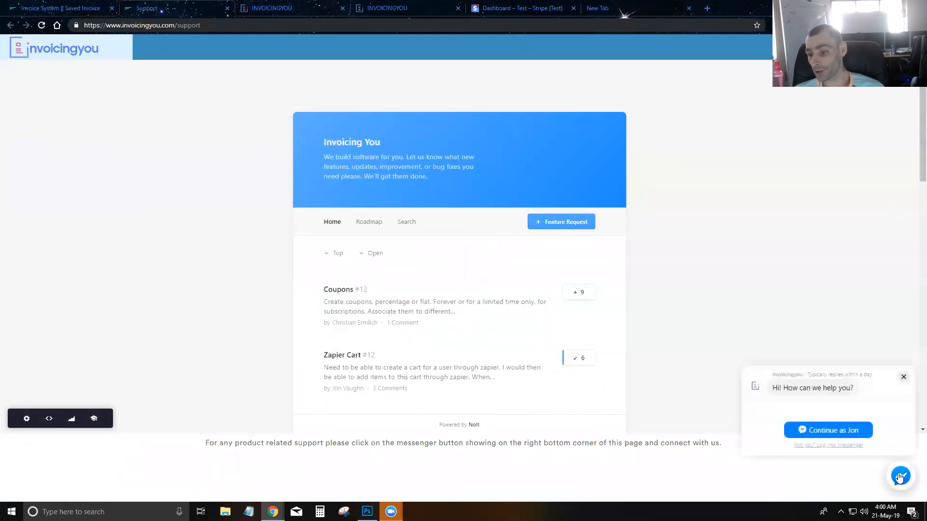
pyautogui.click(809, 429)
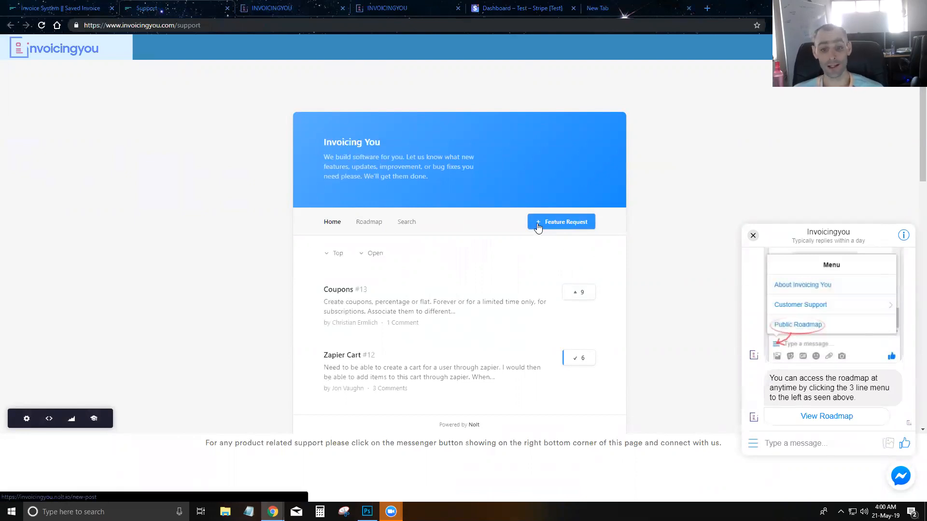
pyautogui.scroll(-2, 539, 228)
pyautogui.scroll(-1, 554, 188)
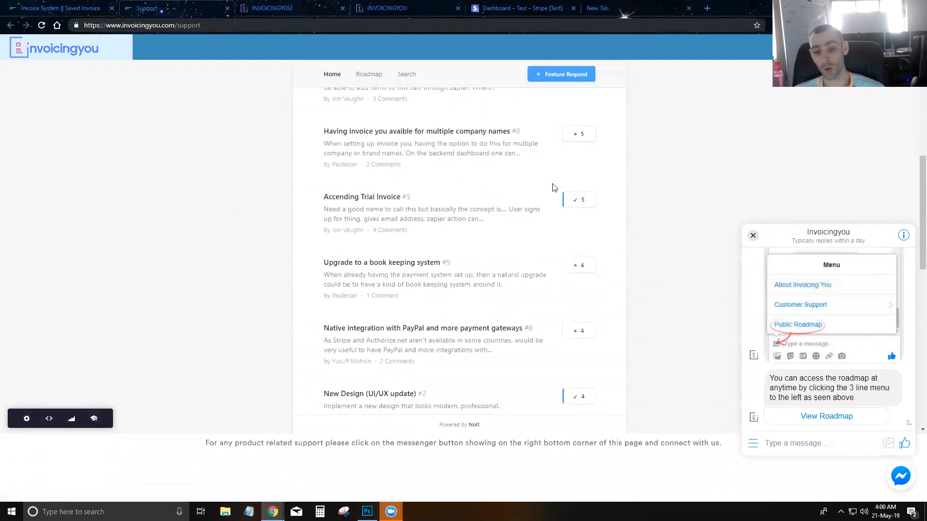
pyautogui.scroll(-5, 553, 187)
pyautogui.scroll(12, 552, 187)
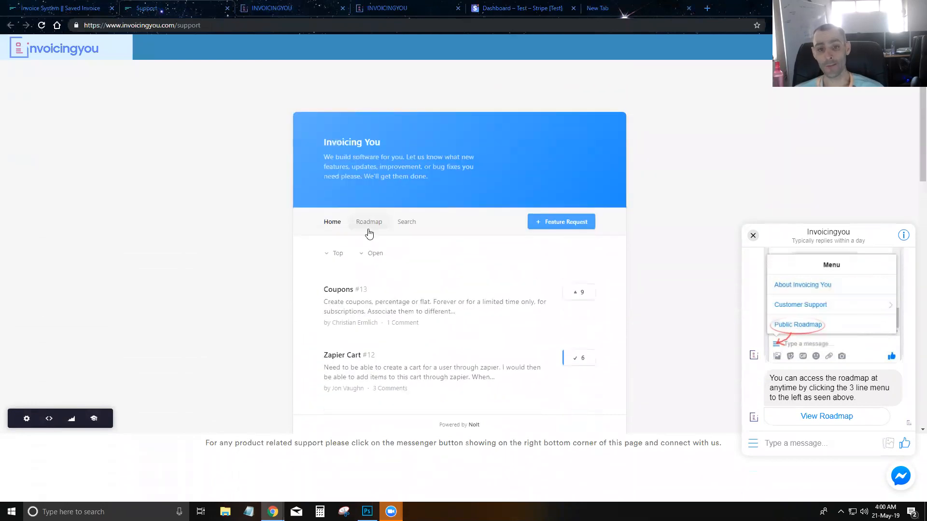
pyautogui.click(369, 223)
# Mark roadmap item #15 as Completed, close the support page and return to the Test invoice
pyautogui.scroll(-1, 476, 261)
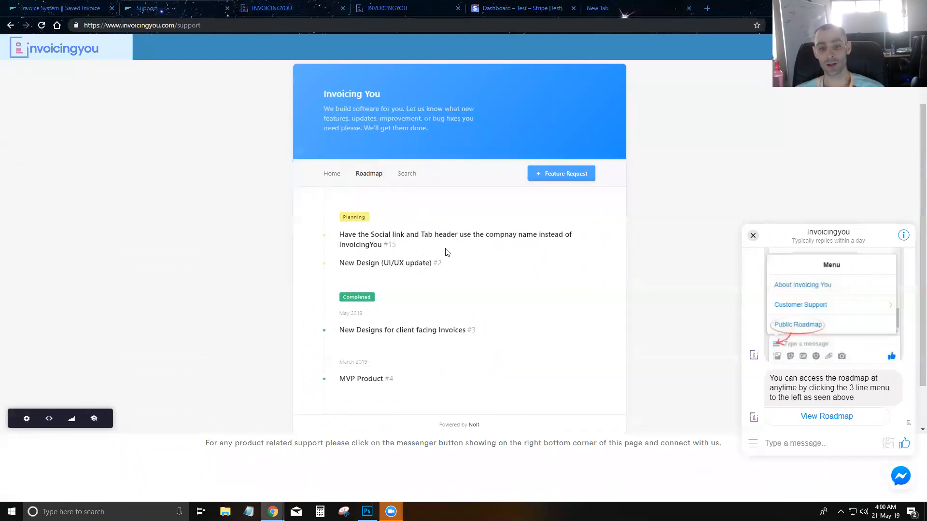
pyautogui.click(376, 244)
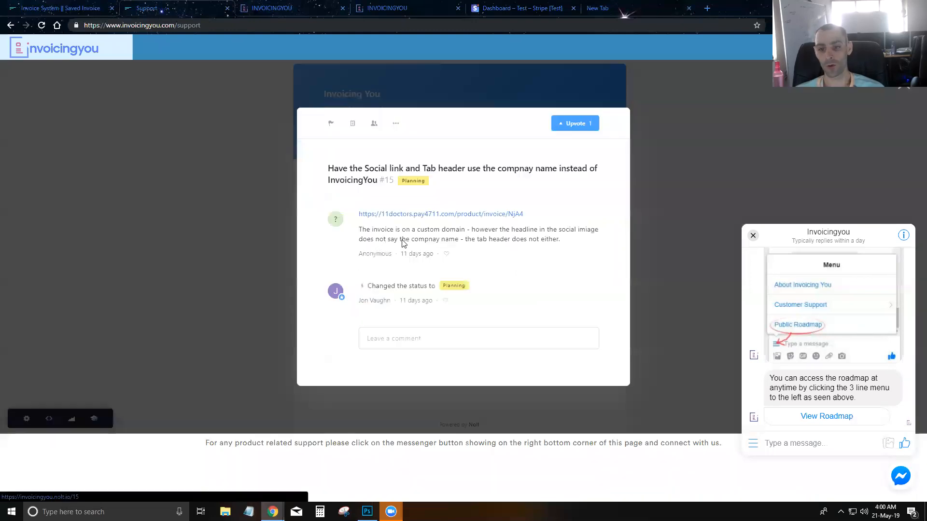
pyautogui.click(331, 126)
pyautogui.click(365, 258)
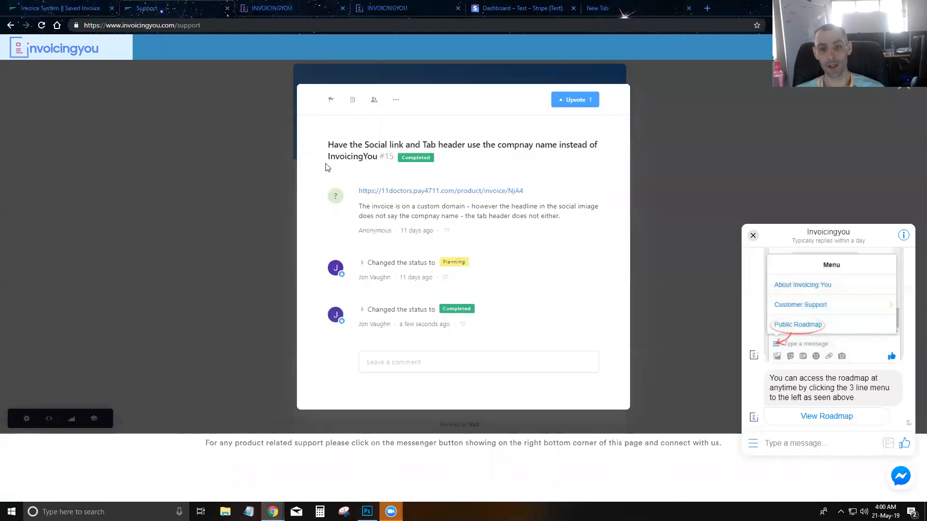
pyautogui.click(255, 196)
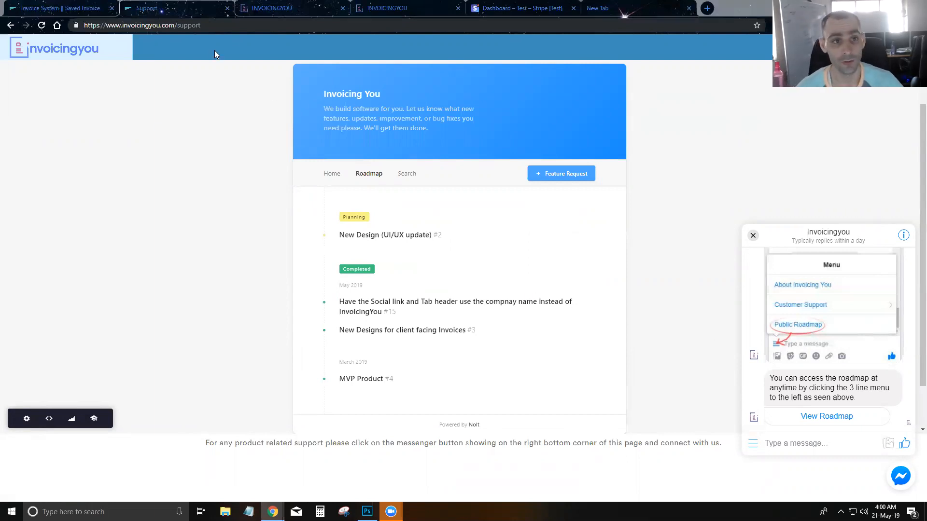
pyautogui.click(228, 8)
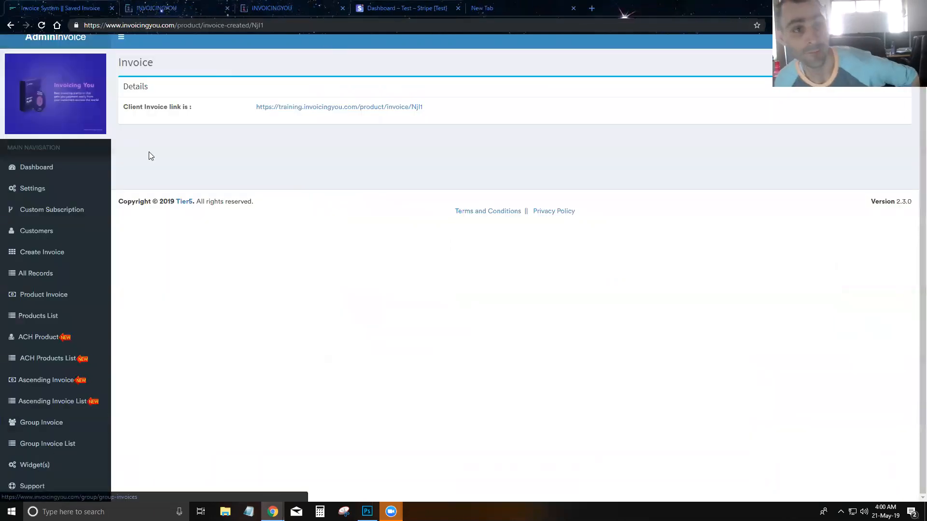
pyautogui.click(140, 7)
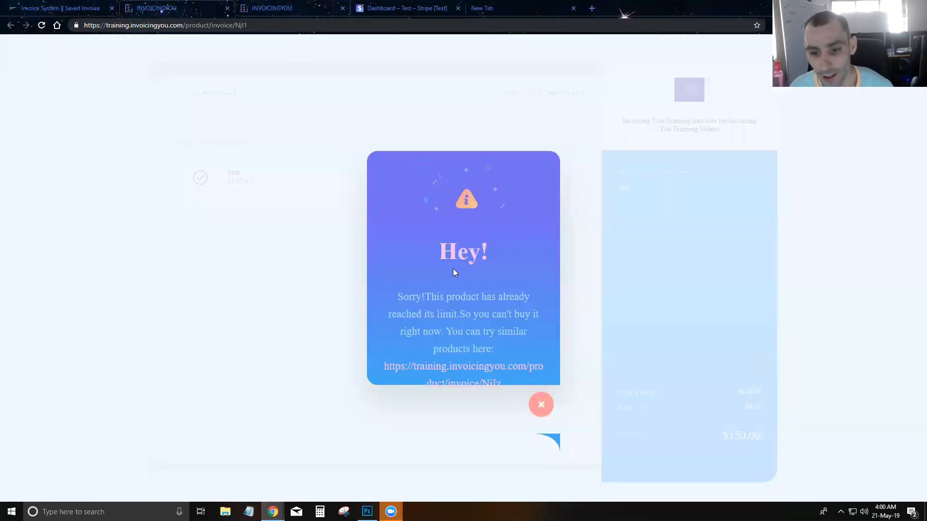